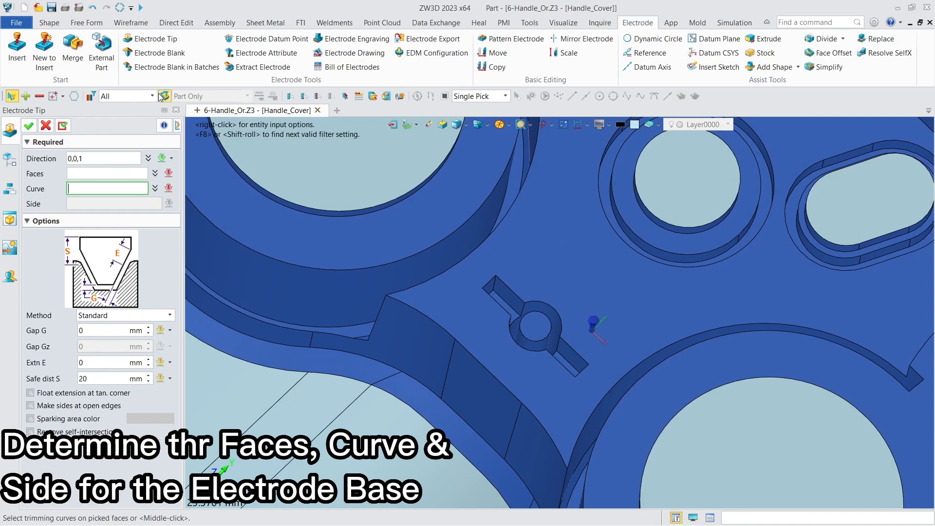
Step: Select the eight rim edges of the small round-centred slot between the two thumbstick openings as the electrode tip's trimming curves
{"action": "left_click", "coordinate": [133, 131]}
{"action": "left_click", "coordinate": [513, 288]}
{"action": "left_click", "coordinate": [560, 323]}
{"action": "left_click", "coordinate": [583, 357]}
{"action": "left_click", "coordinate": [586, 364]}
{"action": "left_click", "coordinate": [565, 366]}
{"action": "left_click", "coordinate": [539, 351]}
{"action": "left_click", "coordinate": [486, 295]}
{"action": "left_click", "coordinate": [488, 284]}
Step: Create the electrode tip from the slot's 12 inner wall and floor faces, keeping the side inside the slot
{"action": "left_click", "coordinate": [128, 173]}
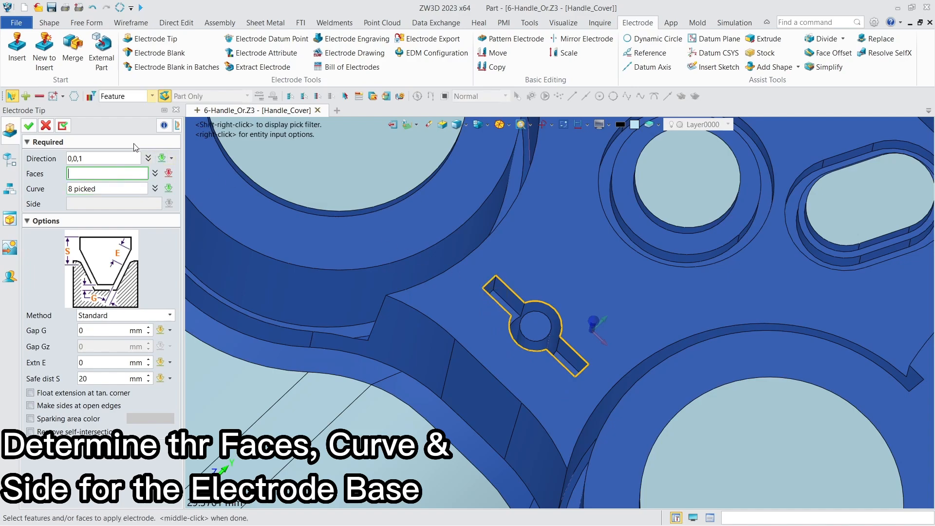
{"action": "left_click", "coordinate": [153, 96]}
{"action": "left_click", "coordinate": [140, 118]}
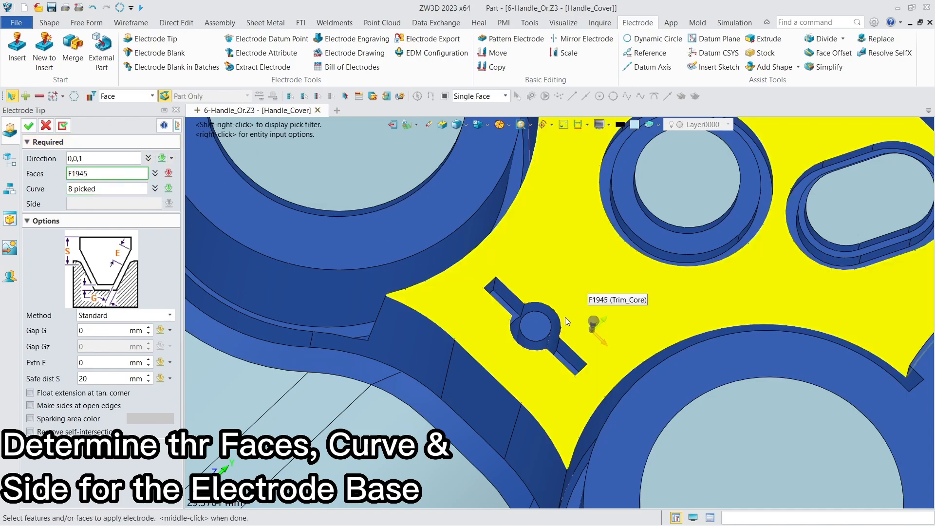
{"action": "left_click", "coordinate": [538, 314]}
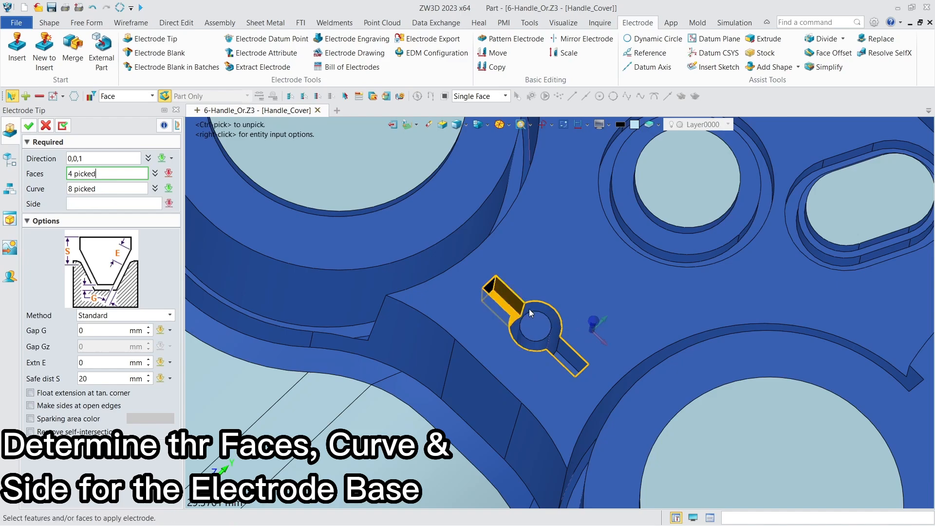
{"action": "left_click", "coordinate": [542, 314]}
{"action": "left_click", "coordinate": [568, 350]}
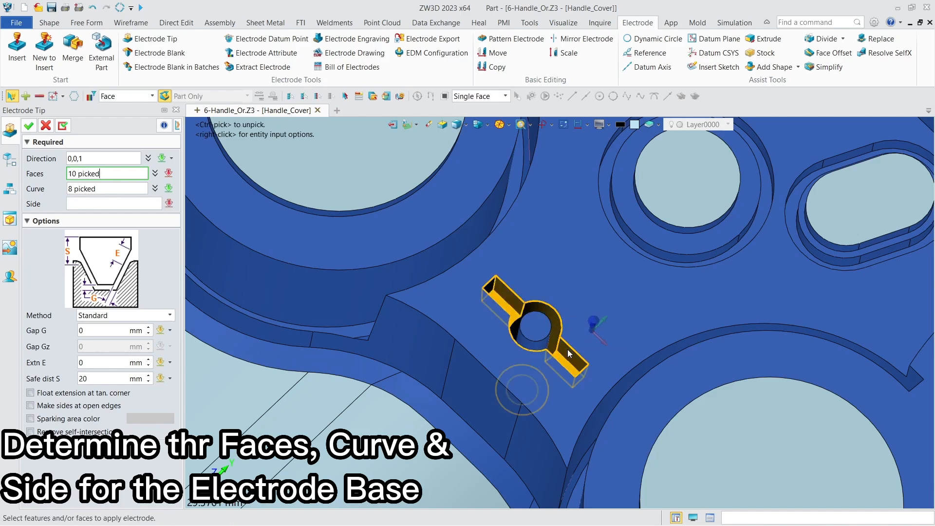
{"action": "left_click", "coordinate": [546, 346]}
{"action": "left_click", "coordinate": [541, 339]}
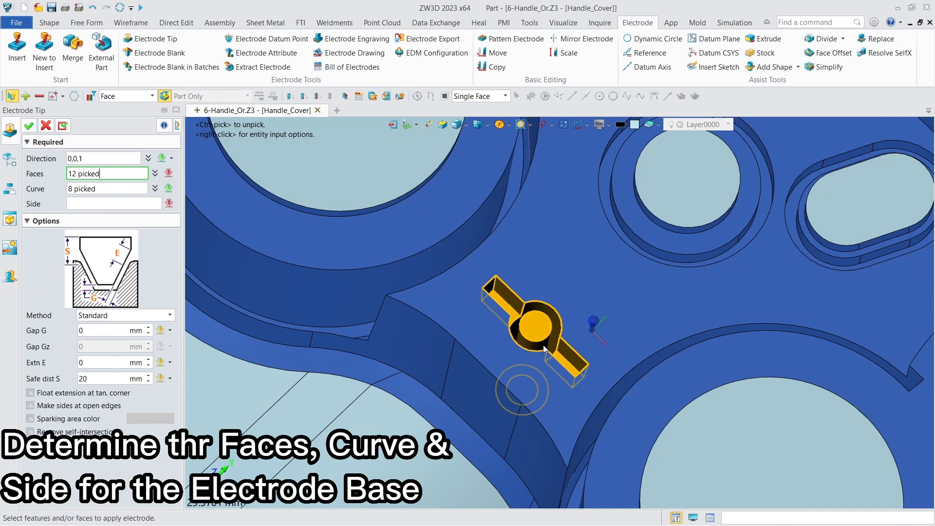
{"action": "middle_click", "coordinate": [546, 345]}
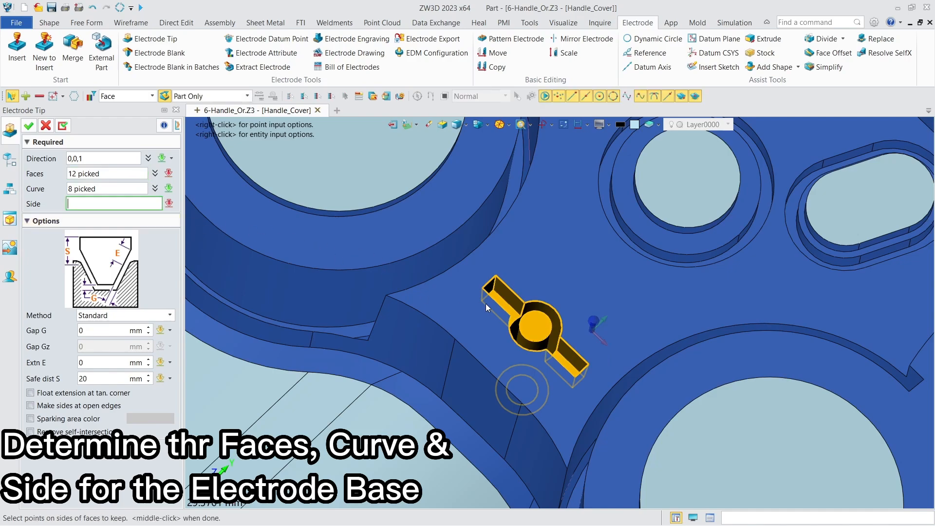
{"action": "left_click", "coordinate": [543, 310]}
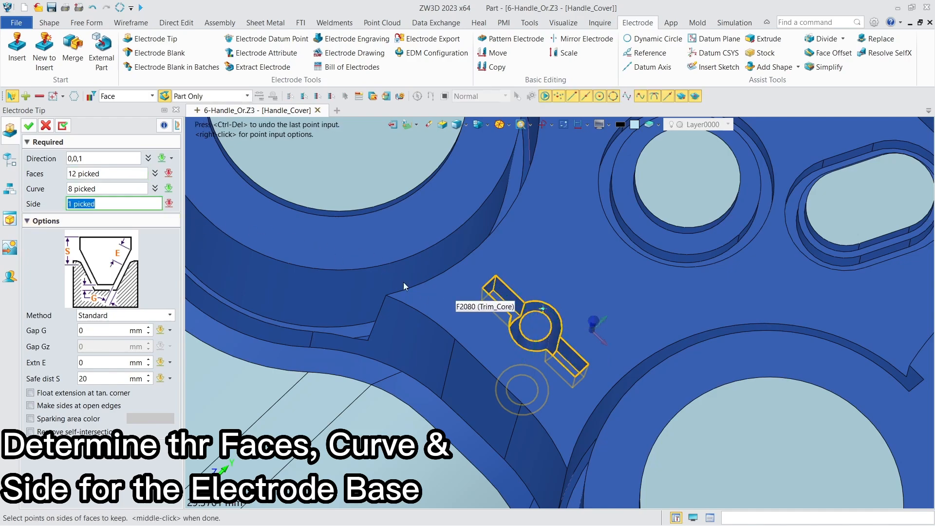
{"action": "left_click", "coordinate": [28, 126]}
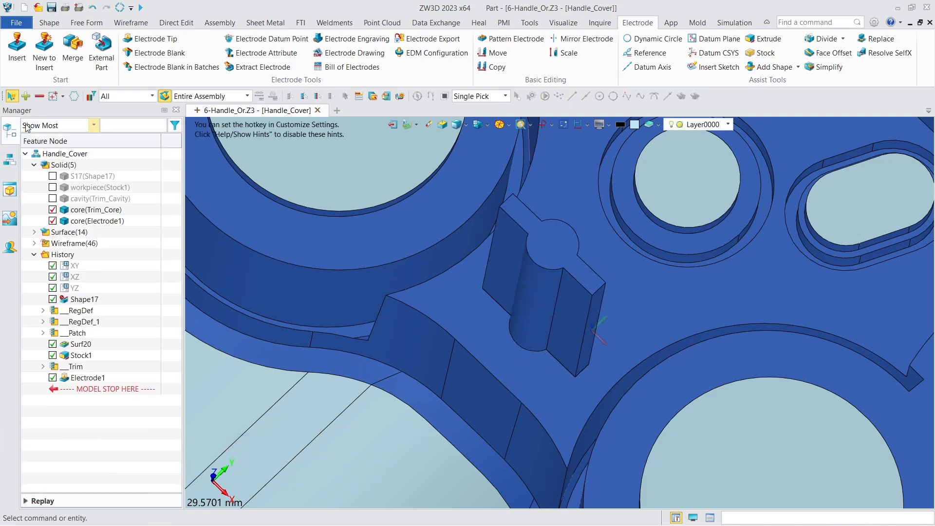
Step: Start a rectangular electrode blank on the top face of the electrode tip
{"action": "left_click", "coordinate": [500, 124]}
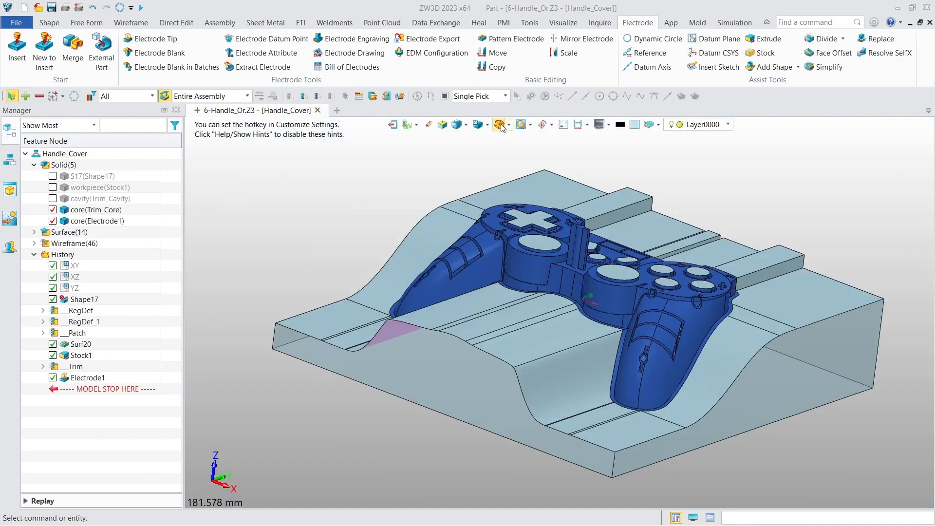
{"action": "scroll", "coordinate": [587, 200], "scroll_direction": "up", "scroll_amount": 6}
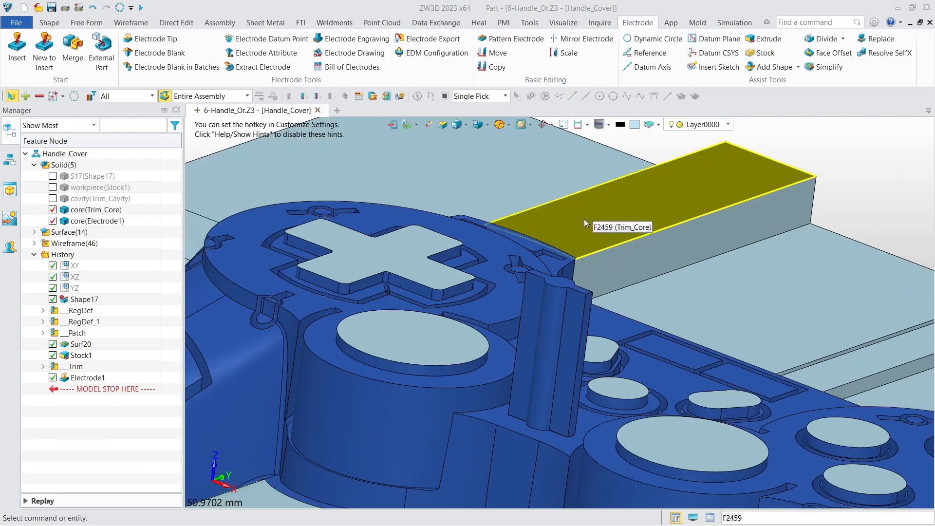
{"action": "left_click", "coordinate": [168, 54]}
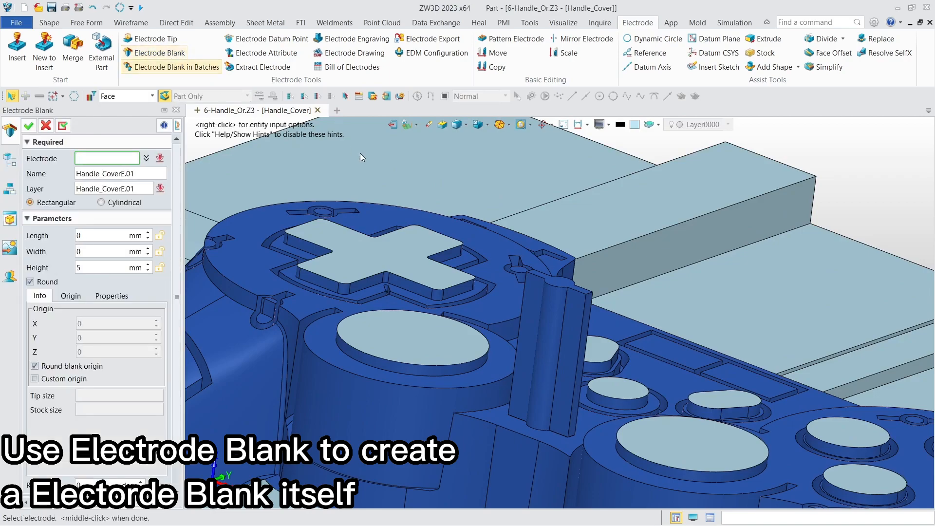
{"action": "left_click", "coordinate": [559, 281]}
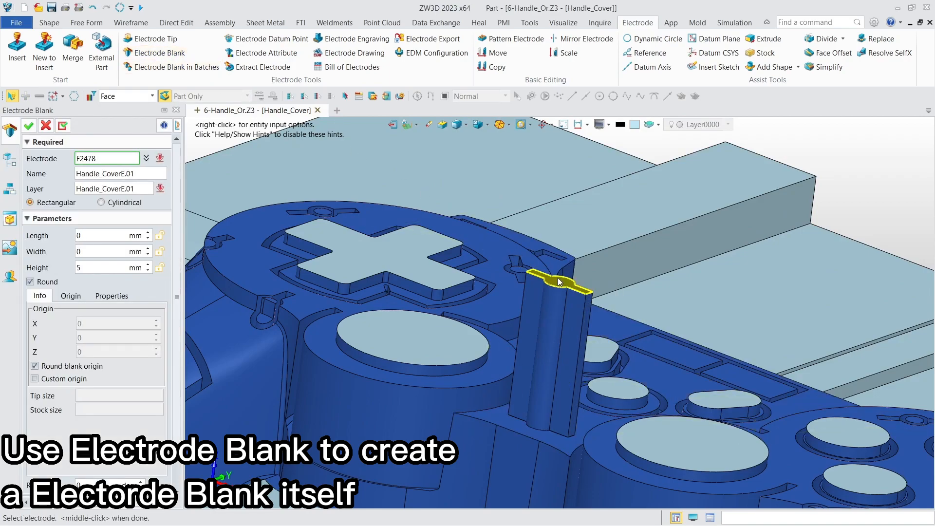
{"action": "left_click", "coordinate": [559, 282]}
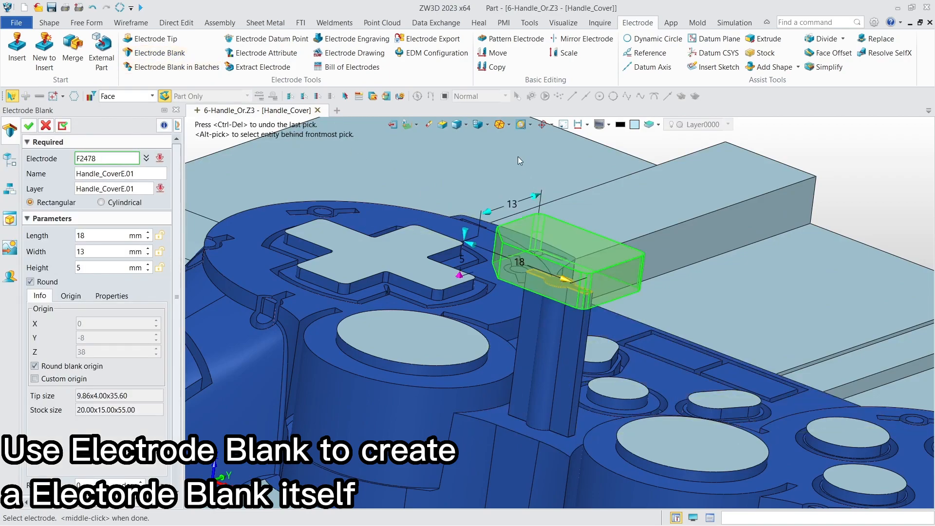
{"action": "left_click", "coordinate": [521, 124]}
{"action": "right_click_drag", "start_coordinate": [551, 185], "coordinate": [543, 224]}
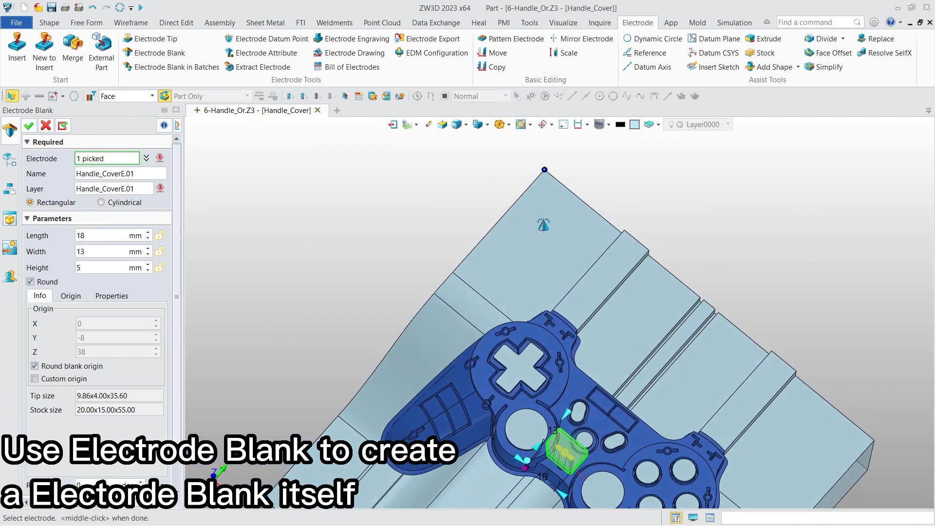
{"action": "scroll", "coordinate": [572, 477], "scroll_direction": "up", "scroll_amount": 4}
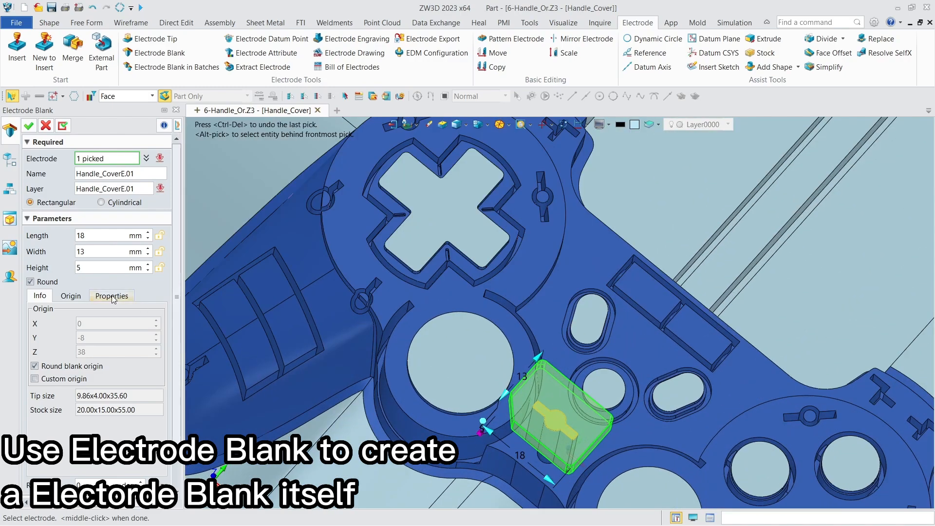
Step: Try different corner marks and origin positions, settle on the lower-left mark and centre origin, and create the electrode blank
{"action": "left_click", "coordinate": [73, 295]}
{"action": "left_click", "coordinate": [147, 366]}
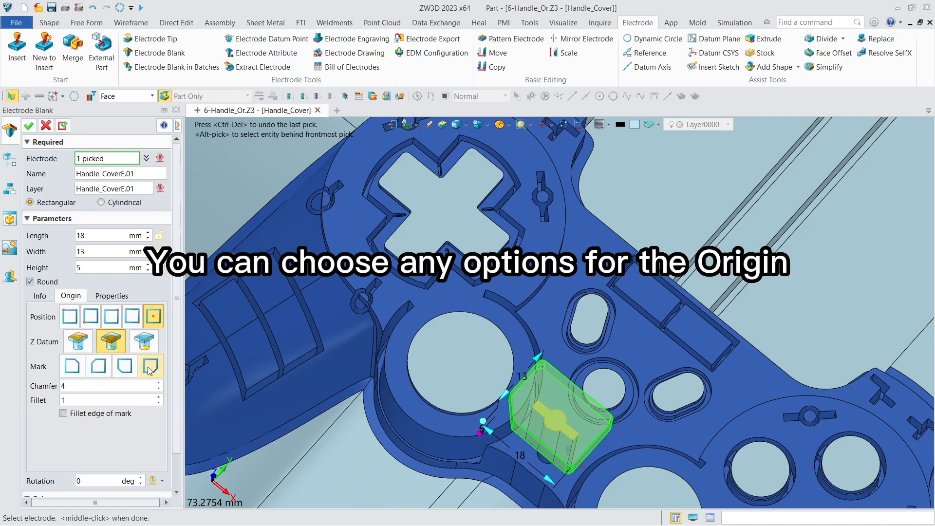
{"action": "left_click", "coordinate": [72, 367]}
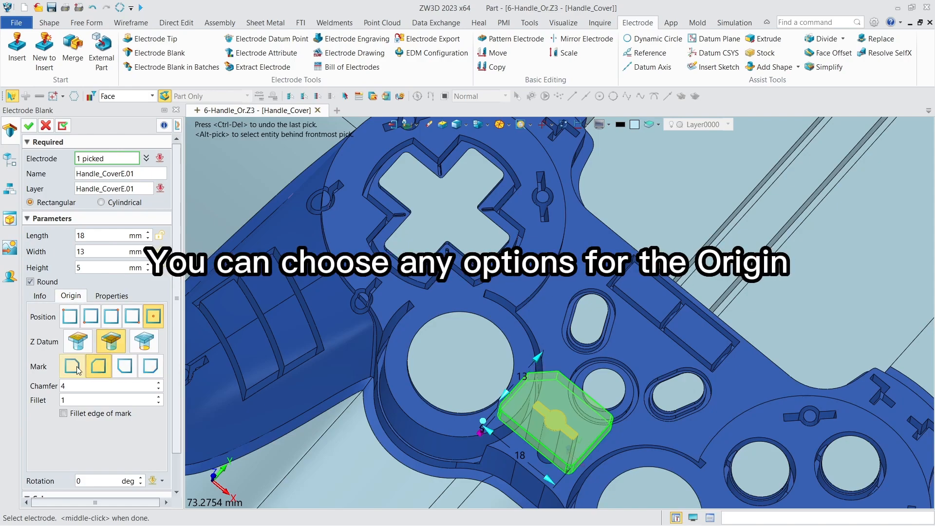
{"action": "left_click", "coordinate": [124, 366]}
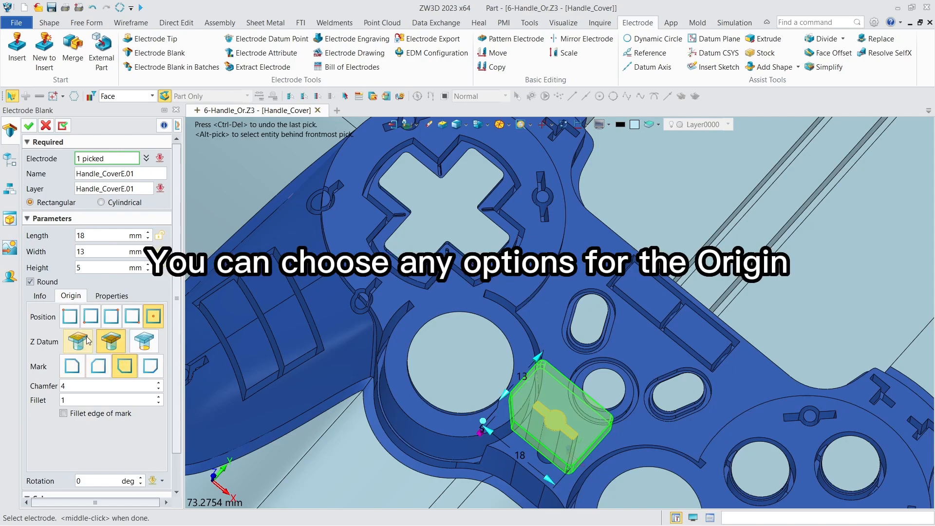
{"action": "left_click", "coordinate": [128, 316]}
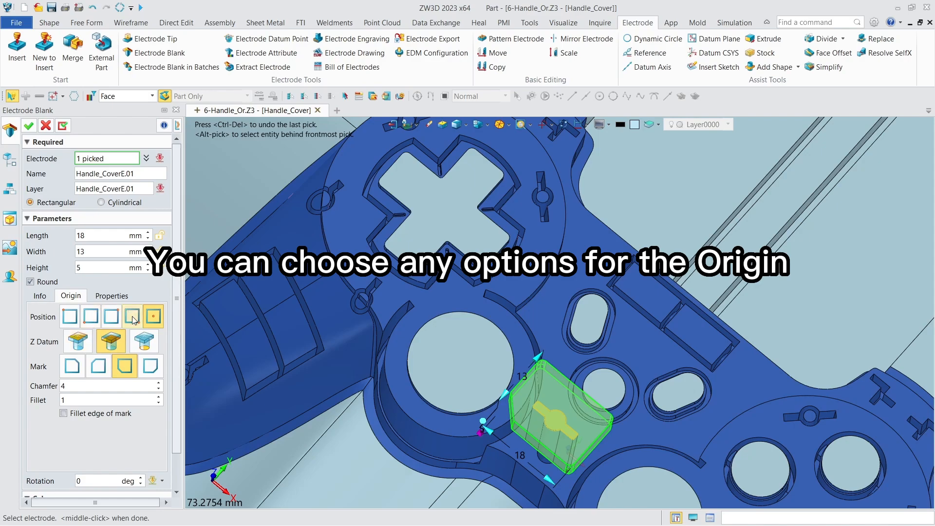
{"action": "left_click", "coordinate": [69, 317]}
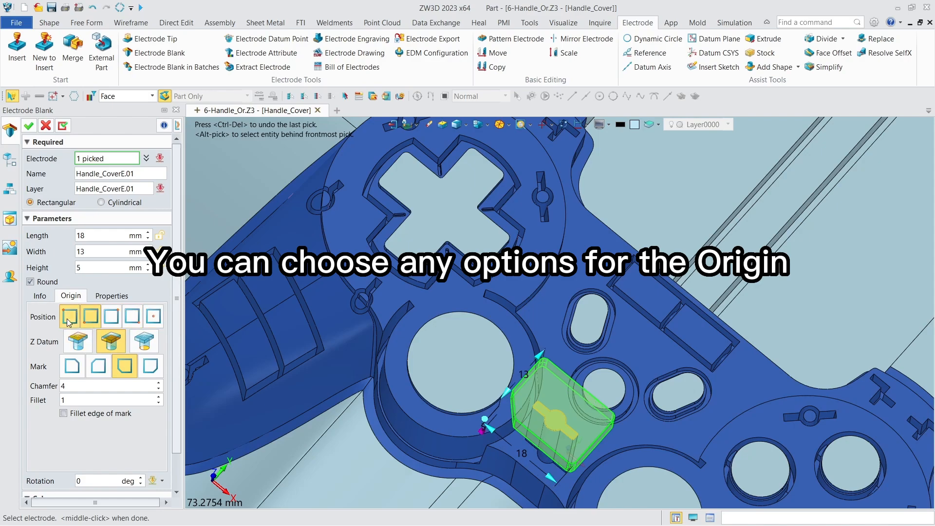
{"action": "left_click", "coordinate": [153, 317]}
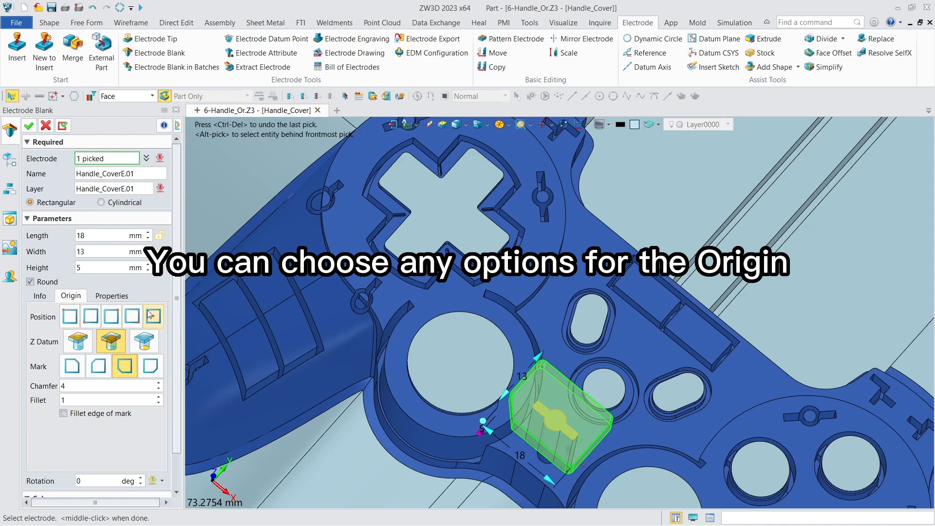
{"action": "left_click", "coordinate": [28, 127]}
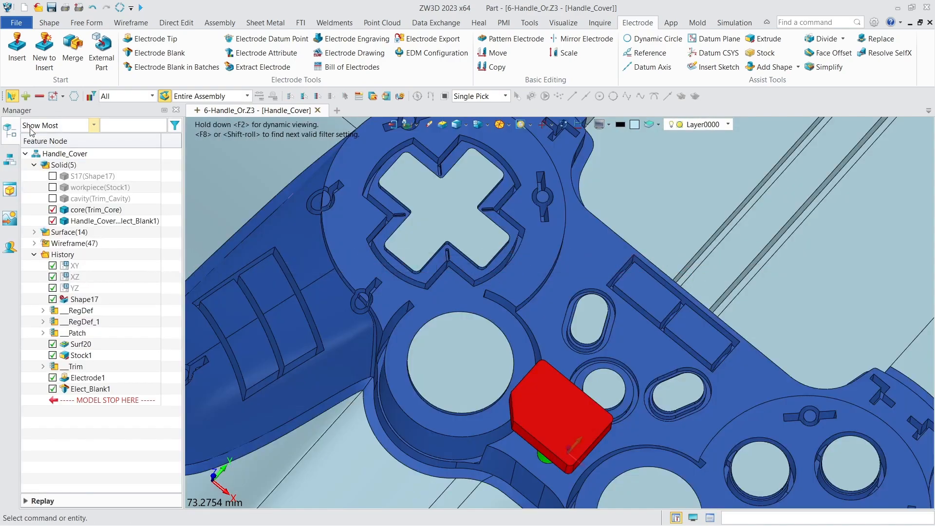
Step: Try creating one shared rectangular electrode blank over both remaining electrode tips near the D-pad
{"action": "left_click", "coordinate": [498, 126]}
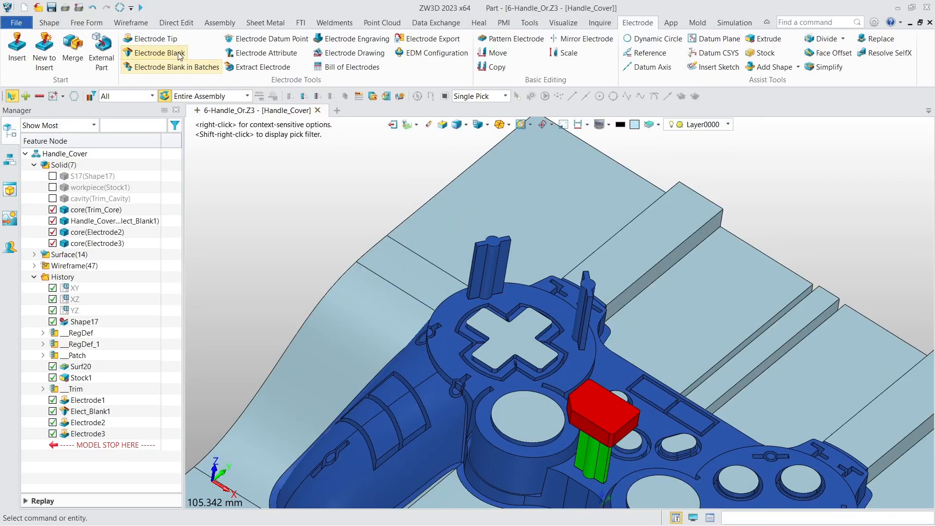
{"action": "left_click", "coordinate": [181, 56]}
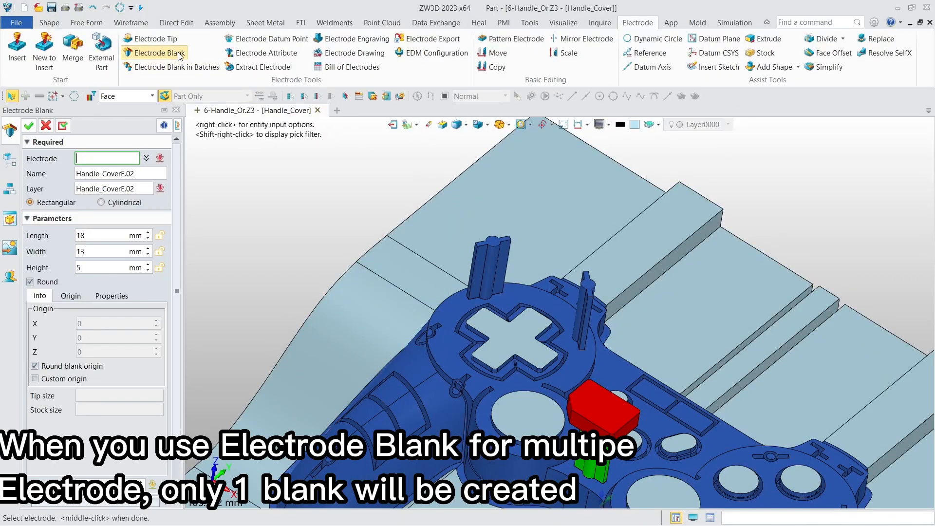
{"action": "left_click", "coordinate": [494, 248]}
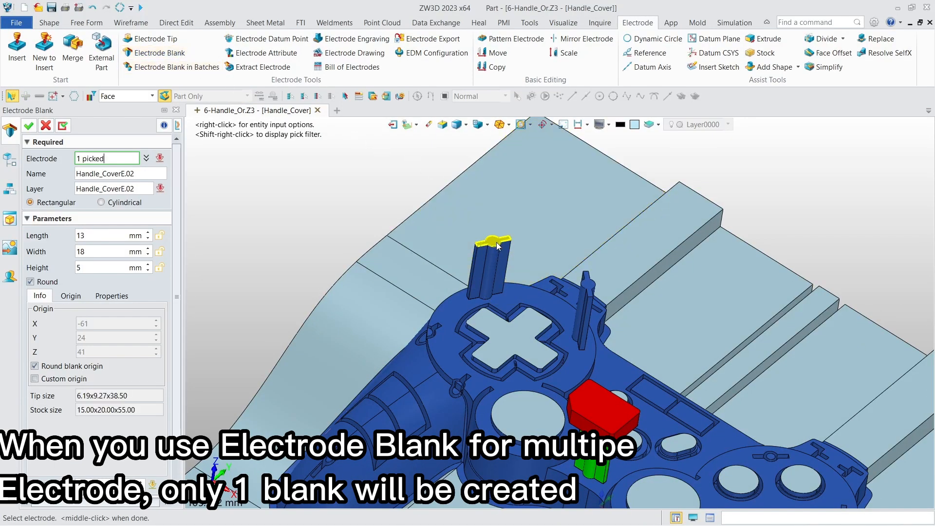
{"action": "left_click", "coordinate": [590, 291]}
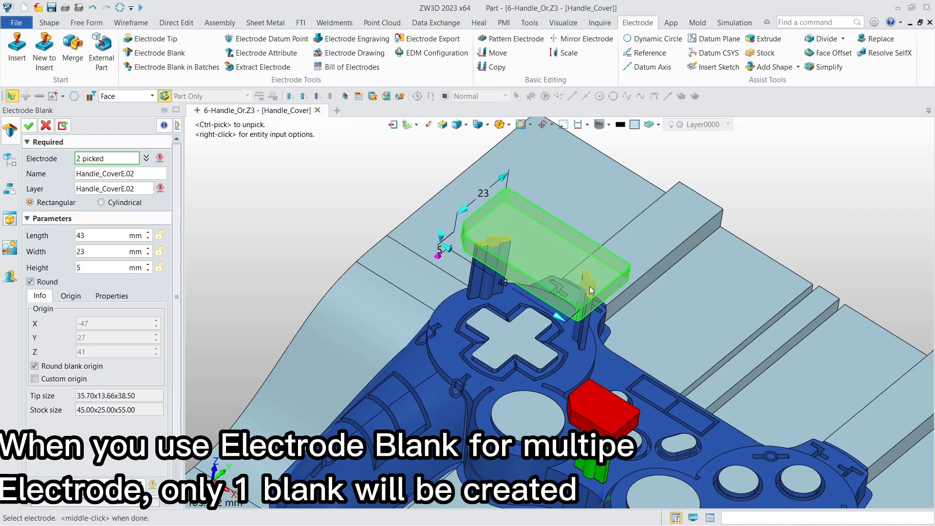
{"action": "left_click", "coordinate": [29, 127]}
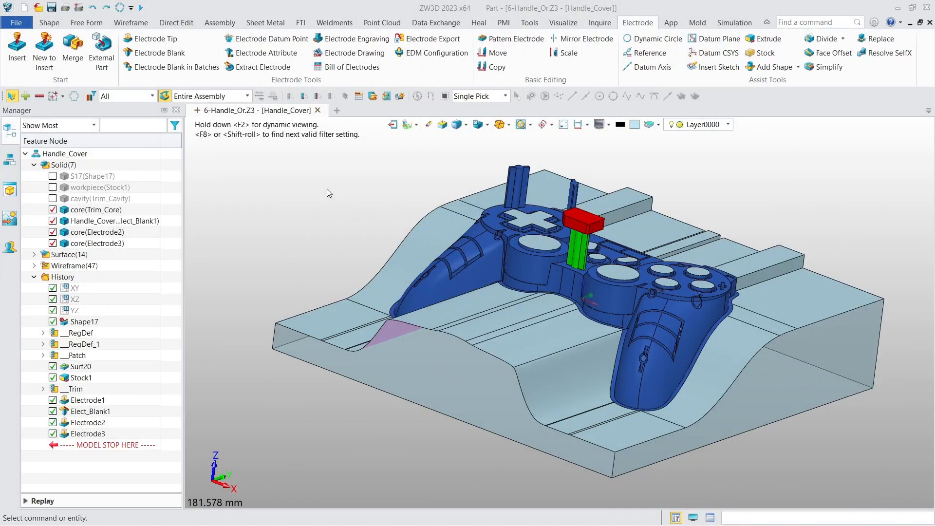
Step: Create separate rectangular blanks for the two electrode tips near the D-pad with Electrode Blank in Batches
{"action": "left_click", "coordinate": [170, 67]}
{"action": "scroll", "coordinate": [528, 161], "scroll_direction": "up", "scroll_amount": 5}
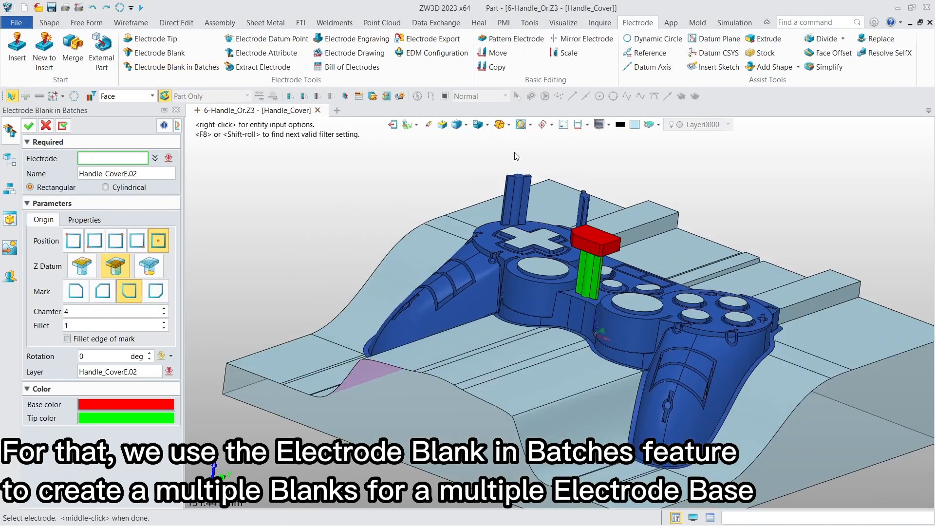
{"action": "scroll", "coordinate": [535, 247], "scroll_direction": "up", "scroll_amount": 5}
{"action": "left_click", "coordinate": [487, 320]}
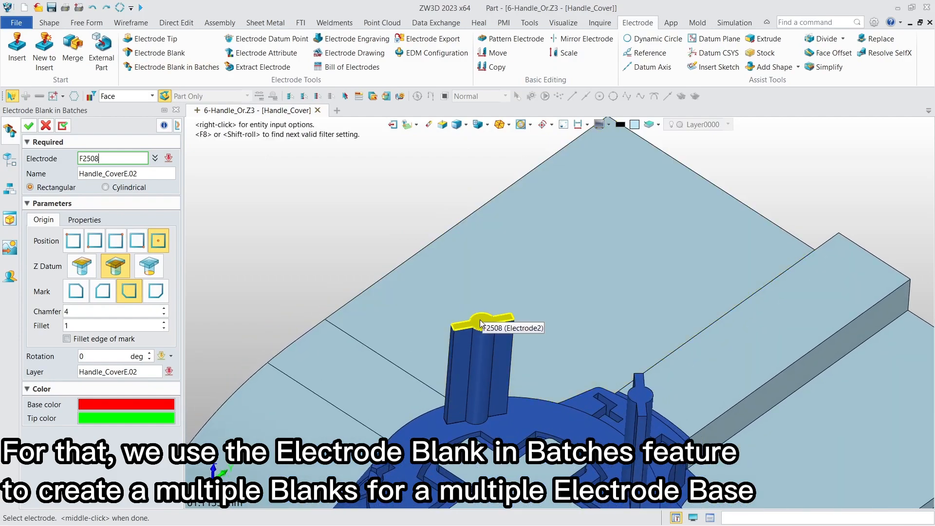
{"action": "left_click", "coordinate": [637, 393]}
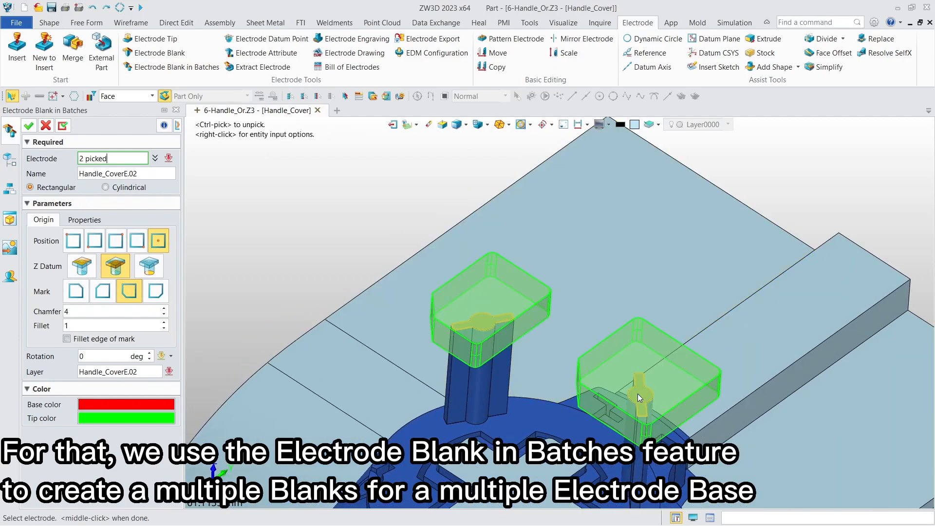
{"action": "left_click", "coordinate": [28, 126]}
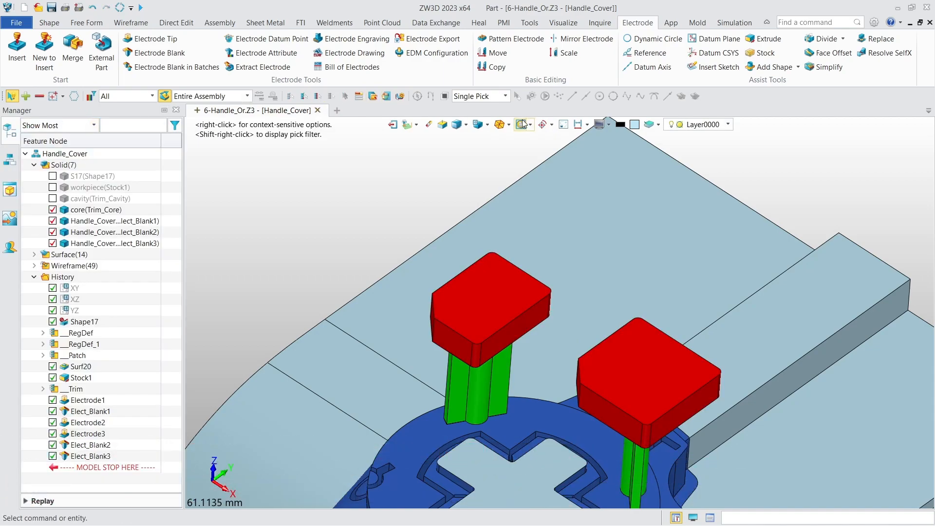
Step: Engrave electrode Handle_CoverE.01 with its name on the blank's bottom at a text size of 1 mm
{"action": "left_click", "coordinate": [499, 125]}
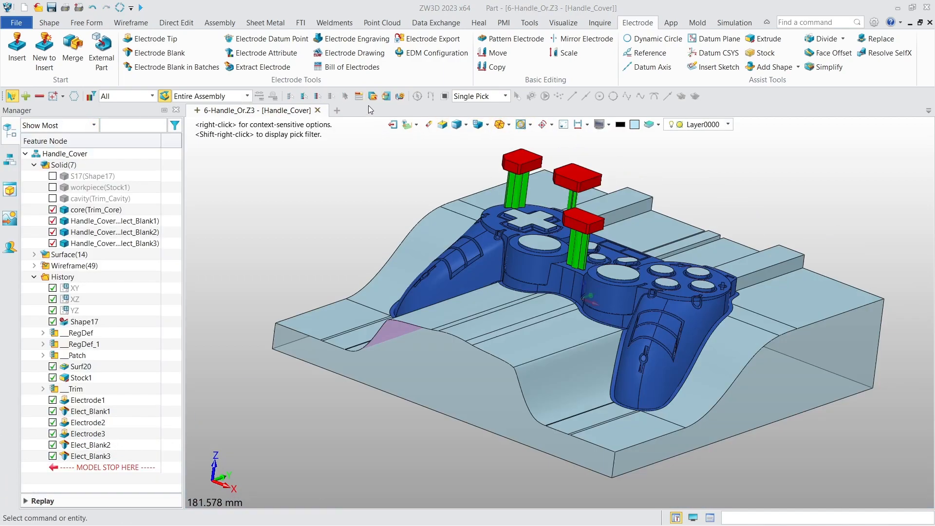
{"action": "left_click", "coordinate": [352, 41]}
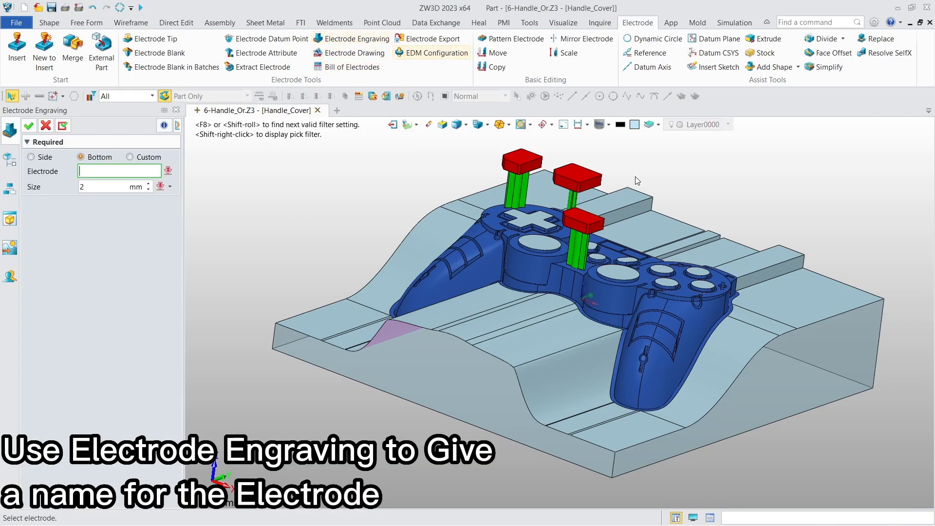
{"action": "scroll", "coordinate": [597, 178], "scroll_direction": "up", "scroll_amount": 5}
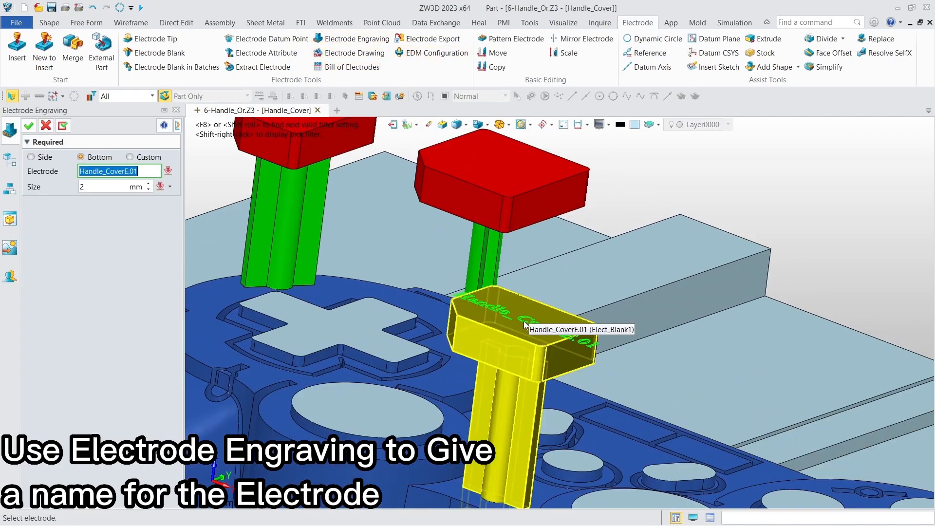
{"action": "left_click", "coordinate": [529, 318]}
{"action": "left_click", "coordinate": [148, 190]}
{"action": "scroll", "coordinate": [267, 227], "scroll_direction": "down", "scroll_amount": 3}
{"action": "right_click_drag", "start_coordinate": [257, 175], "coordinate": [258, 222]}
{"action": "left_click", "coordinate": [63, 131]}
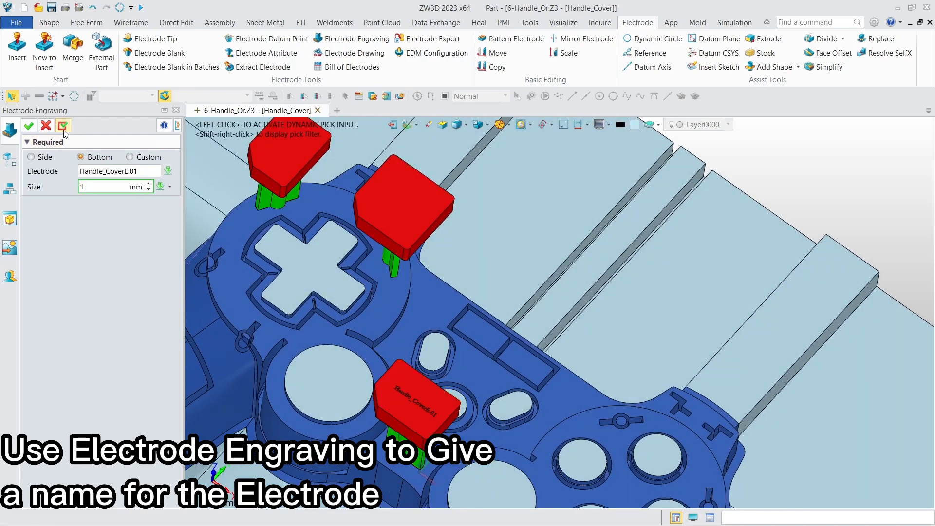
Step: Engrave electrodes Handle_CoverE.02 and Handle_CoverE.03 with their names on the blank bottoms at a text size of 1 mm
{"action": "left_click", "coordinate": [271, 242]}
{"action": "left_click", "coordinate": [62, 128]}
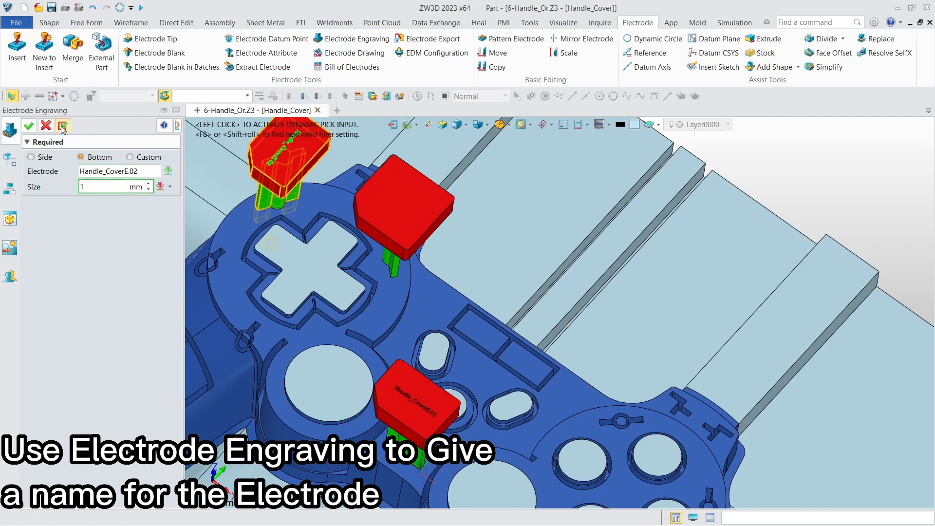
{"action": "left_click", "coordinate": [408, 208]}
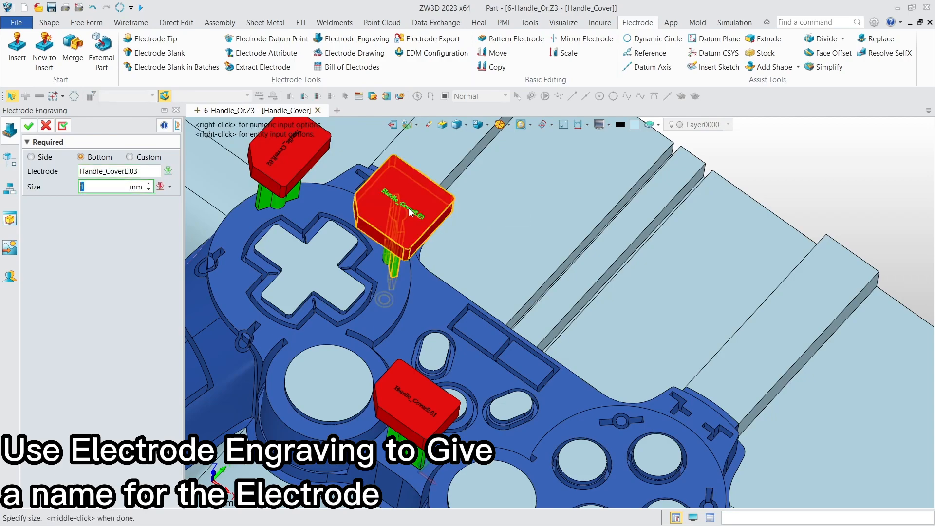
{"action": "left_click", "coordinate": [31, 129]}
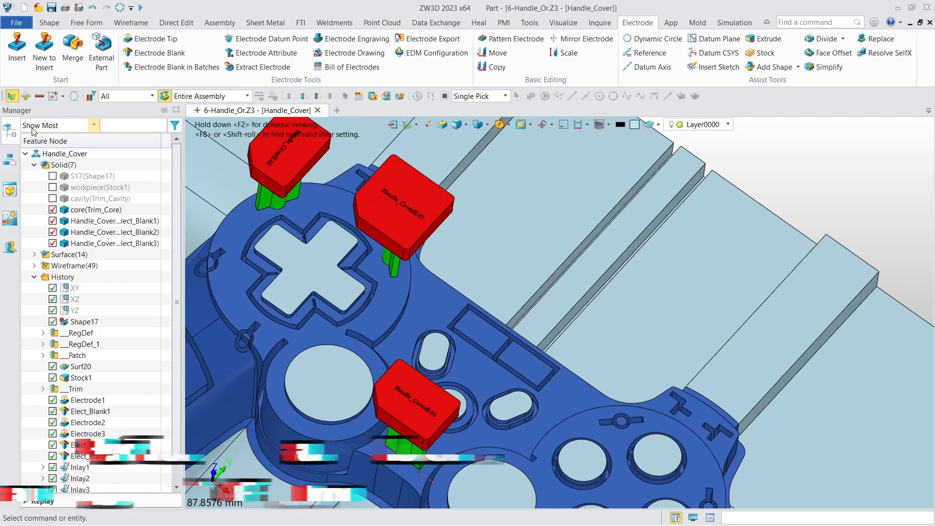
Step: Generate a Bill of Electrodes for all three electrodes with Copper as material and Drawing as output mode
{"action": "left_click", "coordinate": [499, 124]}
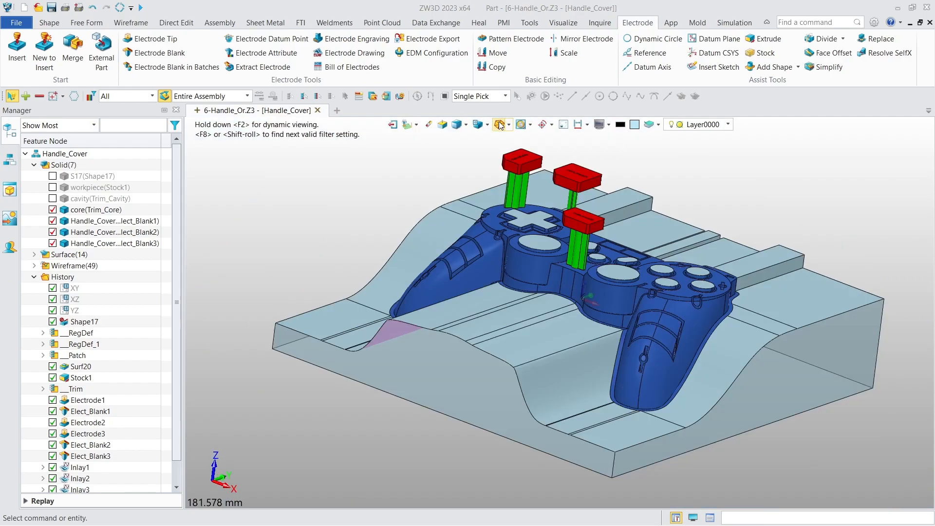
{"action": "left_click", "coordinate": [360, 73]}
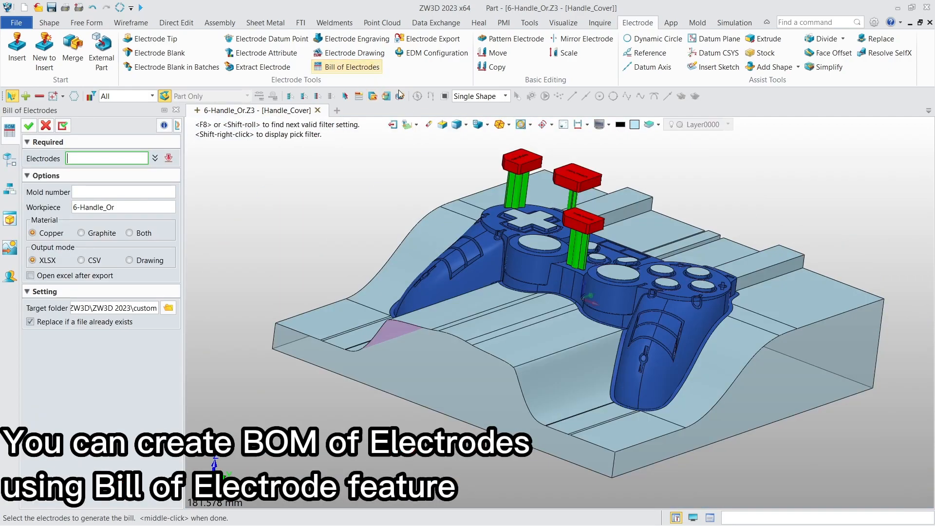
{"action": "left_click", "coordinate": [521, 166]}
{"action": "left_click", "coordinate": [572, 189]}
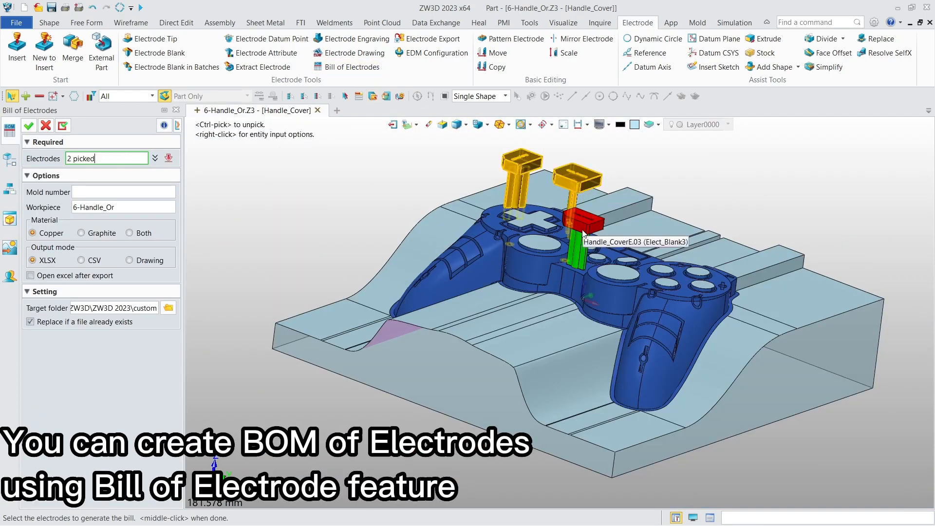
{"action": "left_click", "coordinate": [584, 235]}
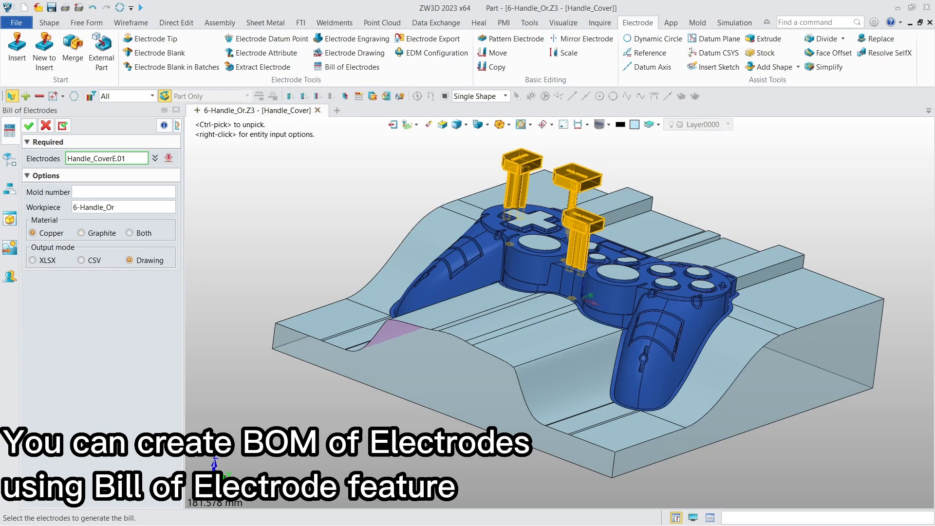
{"action": "left_click", "coordinate": [29, 126]}
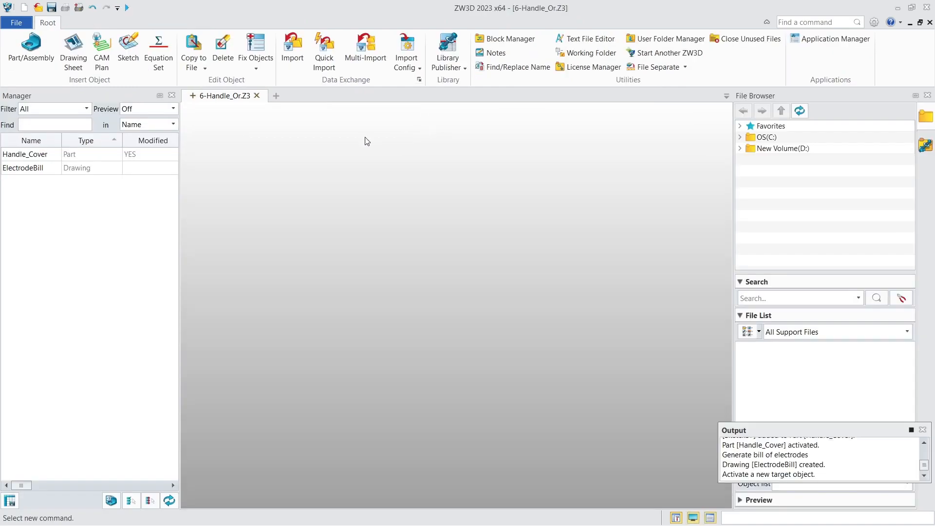
Step: Reopen the Handle_Cover part and create an Electrode Drawing of all three electrodes with the core as workpiece and ordinate EDM dimensions
{"action": "double_click", "coordinate": [37, 156]}
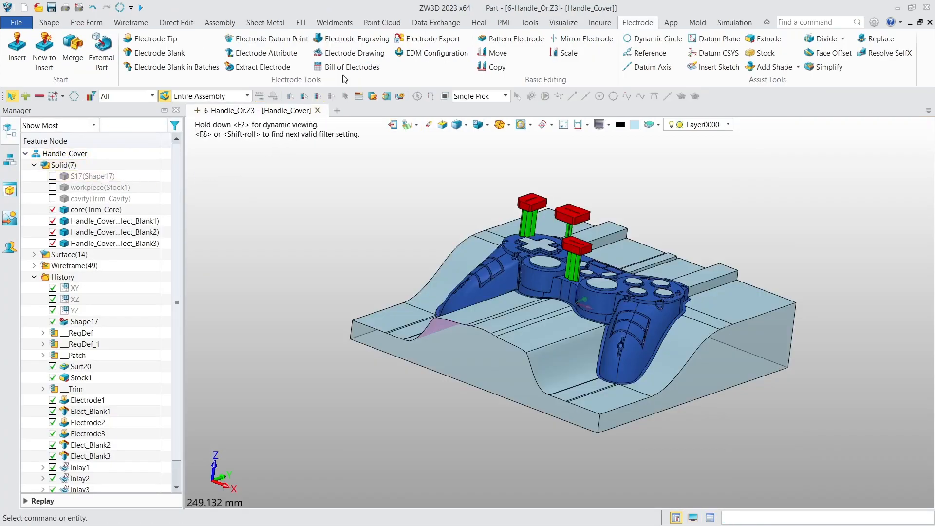
{"action": "left_click", "coordinate": [351, 54]}
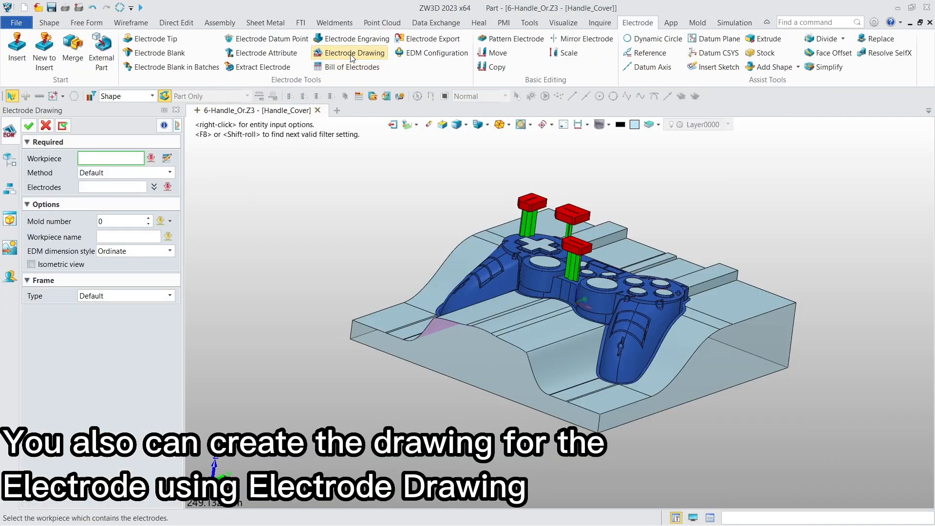
{"action": "left_click", "coordinate": [436, 287]}
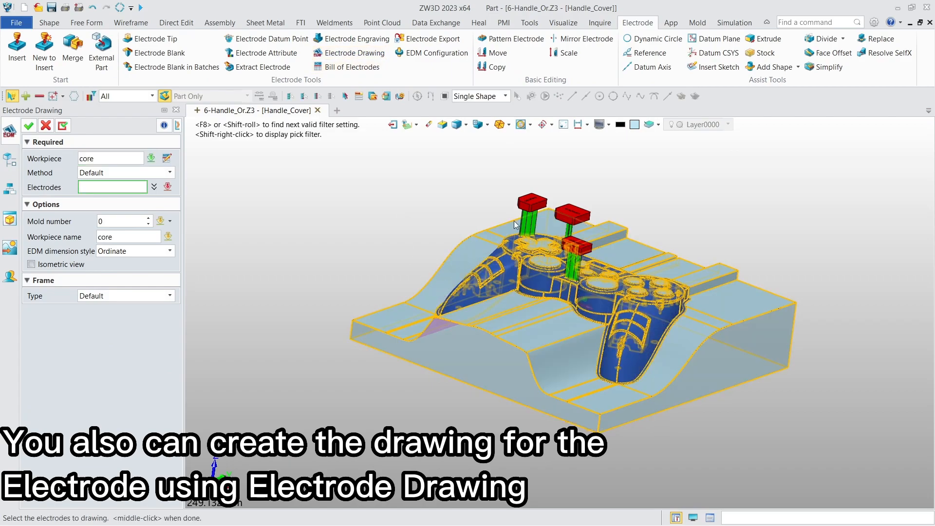
{"action": "left_click", "coordinate": [526, 221]}
{"action": "left_click", "coordinate": [574, 251]}
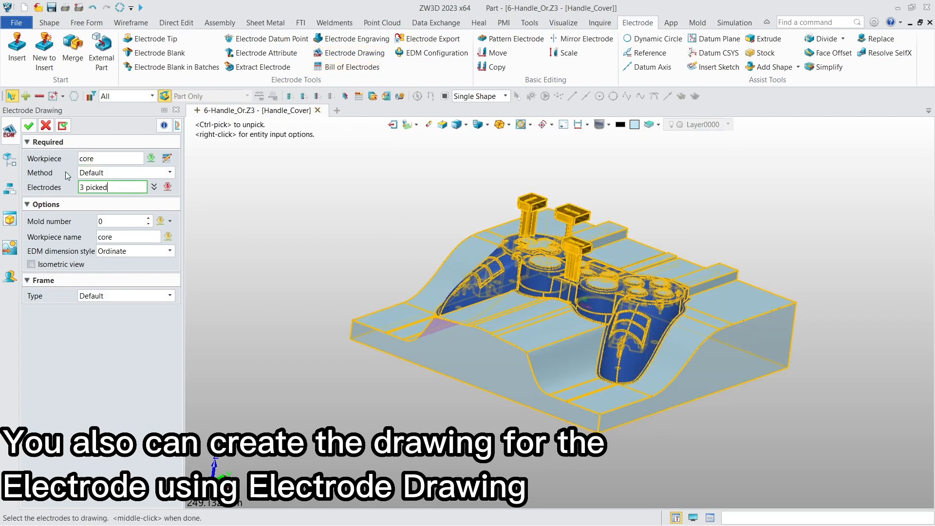
{"action": "left_click", "coordinate": [28, 128]}
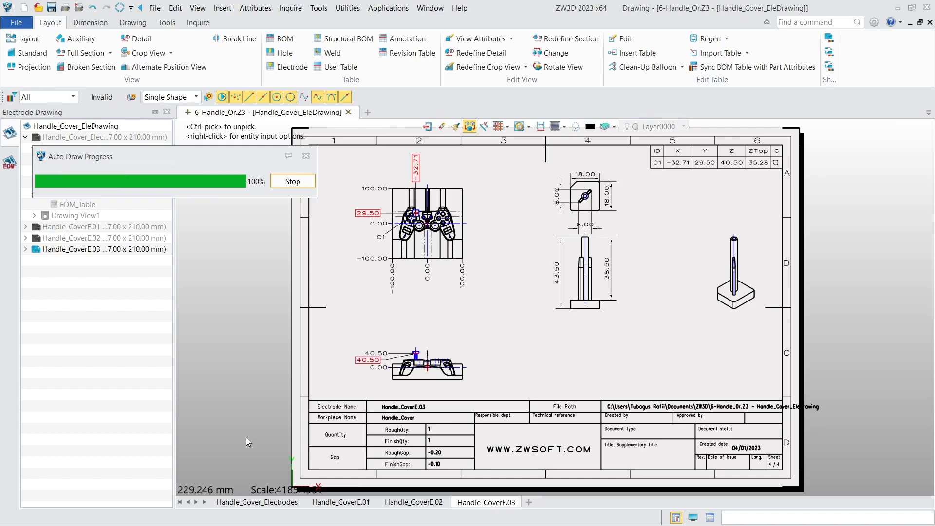
Step: Review the Handle_Cover_Electrodes overview sheet and the three individual electrode sheets, and return to the Handle_Cover part
{"action": "left_click", "coordinate": [261, 502]}
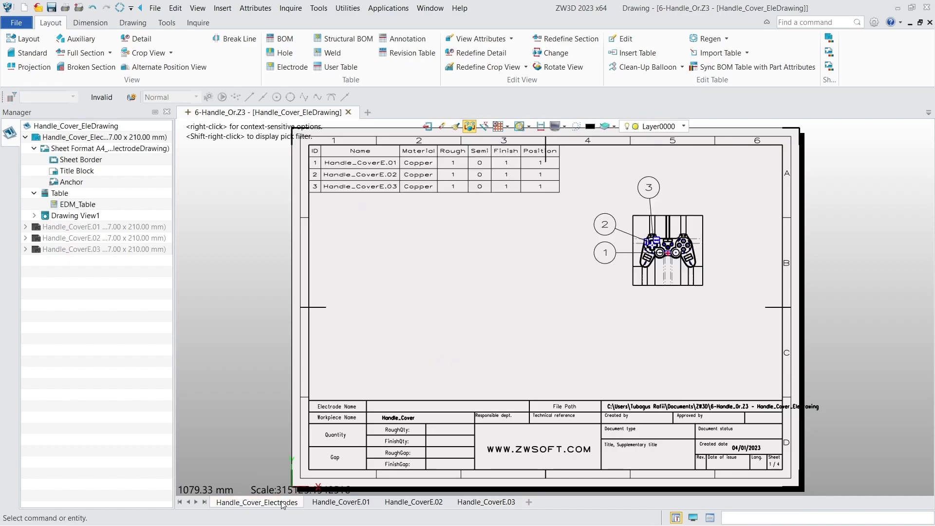
{"action": "left_click", "coordinate": [349, 503]}
{"action": "left_click", "coordinate": [404, 502]}
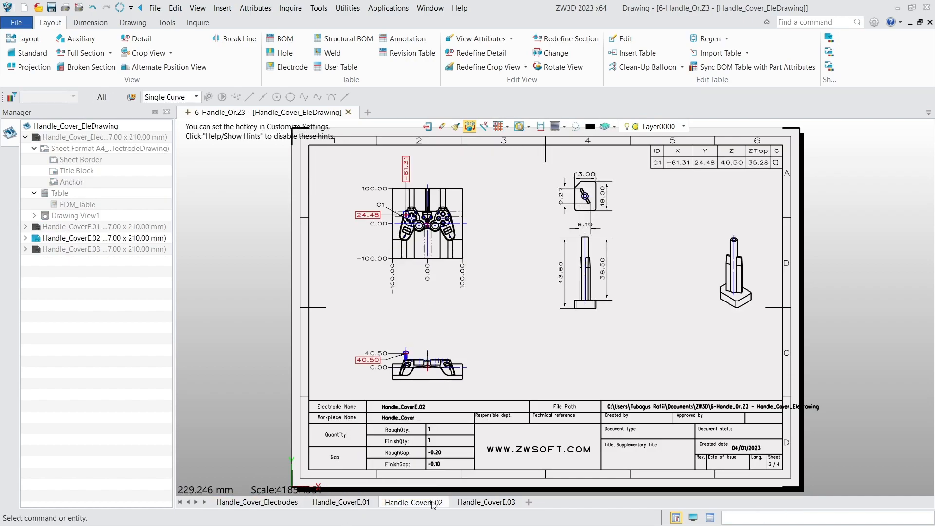
{"action": "left_click", "coordinate": [480, 503]}
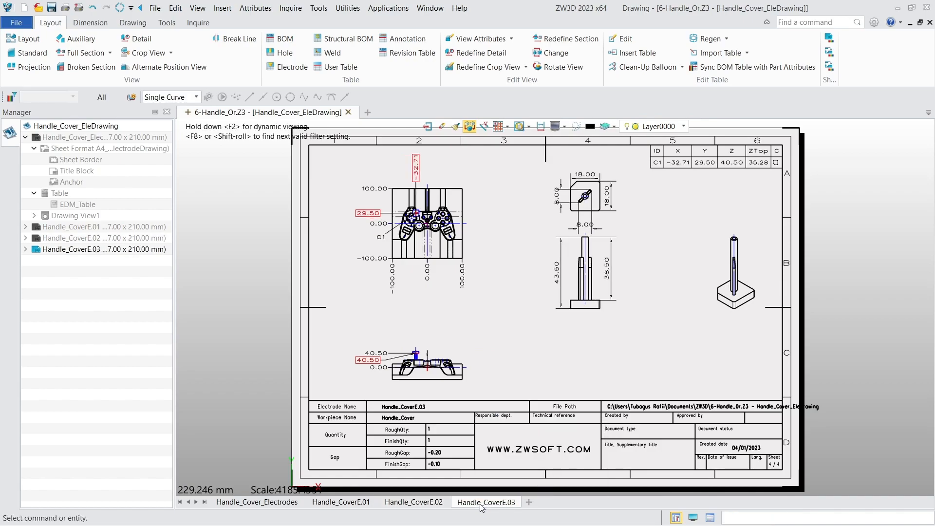
{"action": "left_click", "coordinate": [428, 127]}
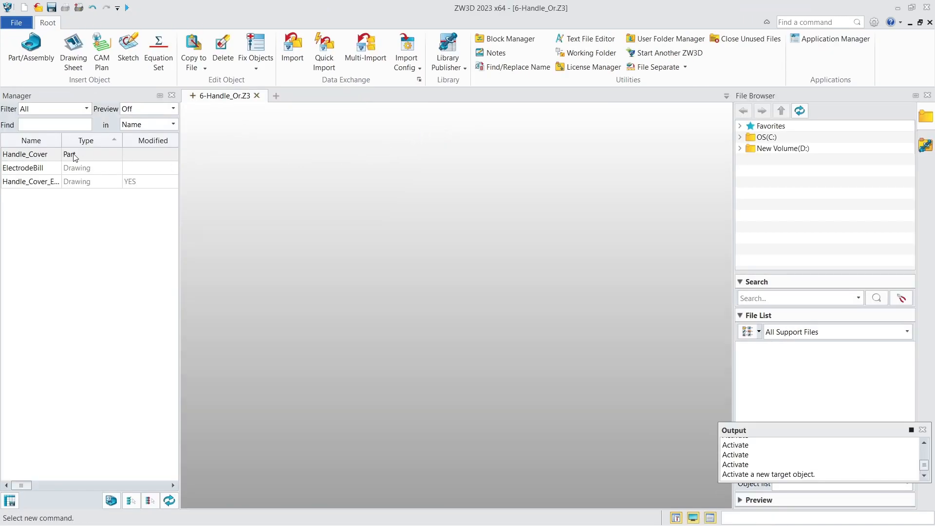
{"action": "double_click", "coordinate": [43, 155]}
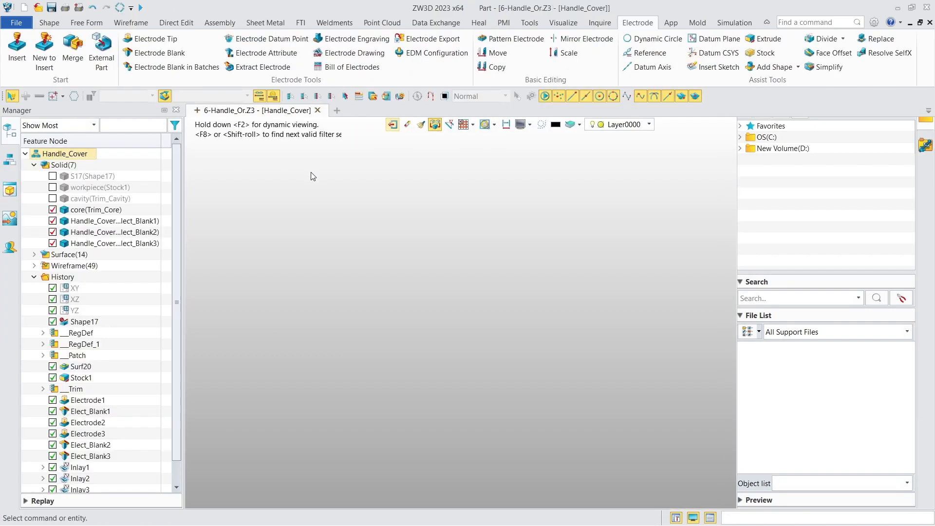